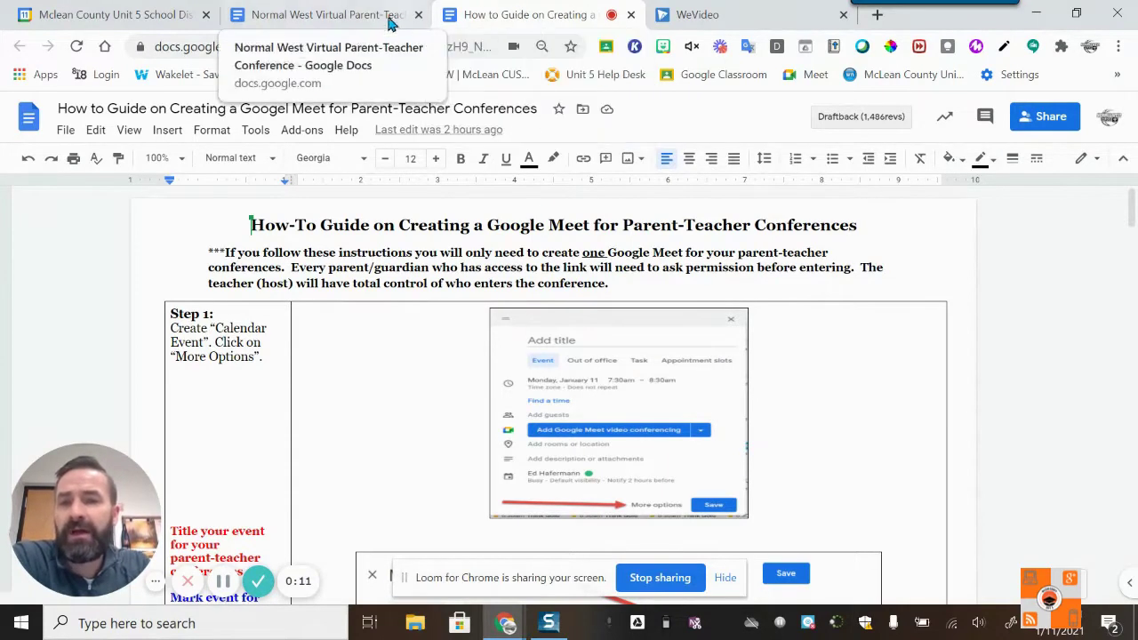
- Look over the Normal West conference table and the Meet how-to guide, ending on the Calendar
{"action": "left_click", "coordinate": [320, 25]}
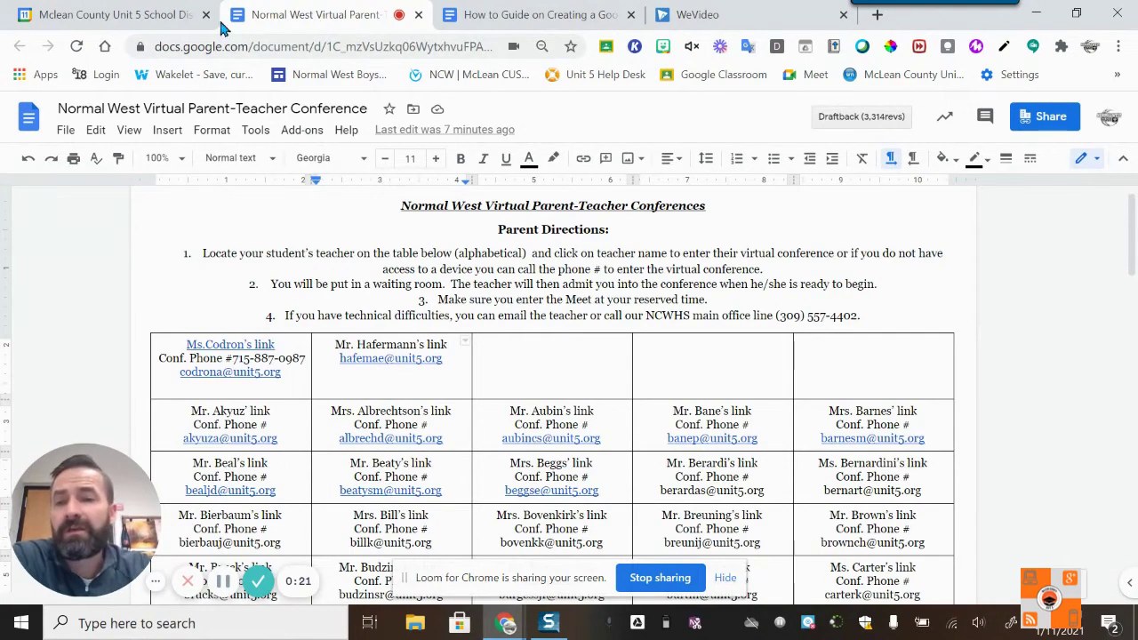
{"action": "left_click", "coordinate": [110, 18]}
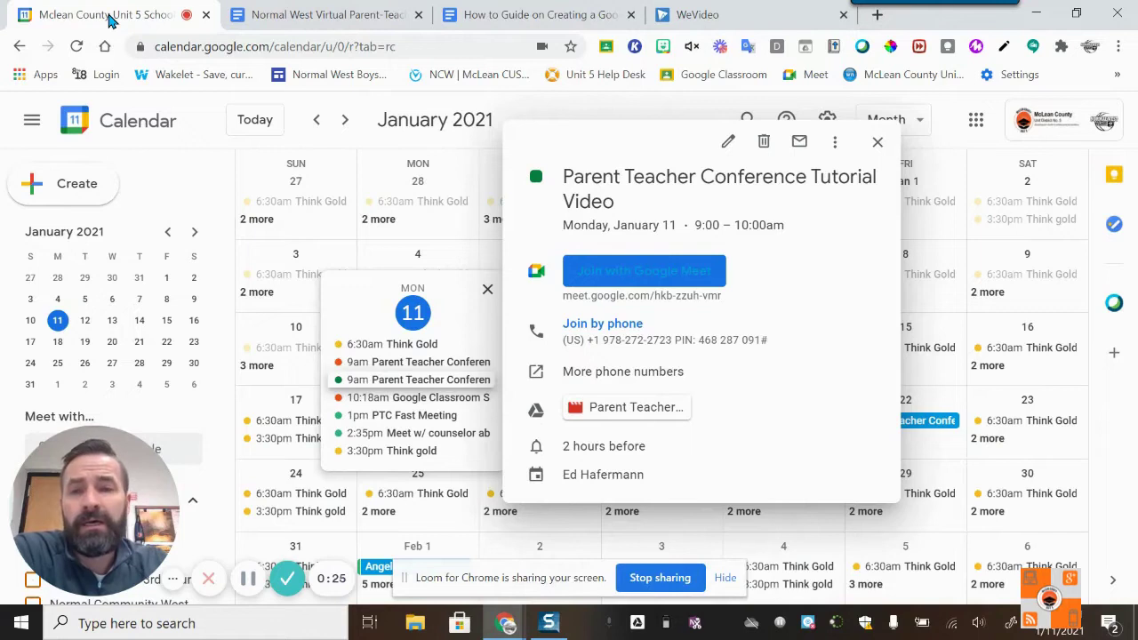
{"action": "left_click", "coordinate": [303, 15]}
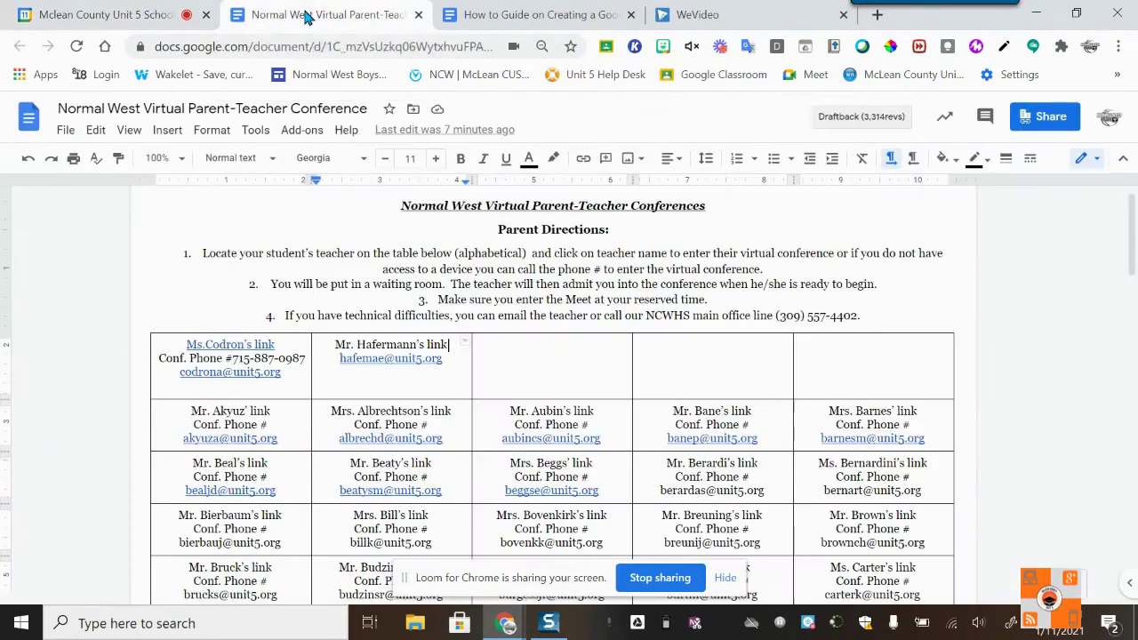
{"action": "left_click", "coordinate": [510, 13]}
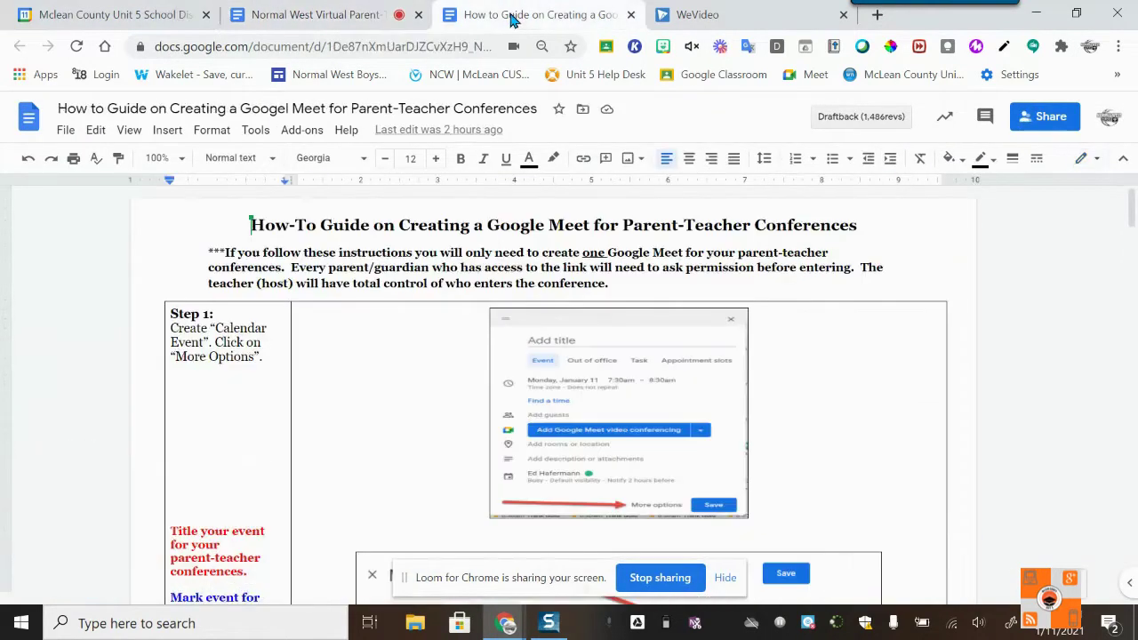
{"action": "left_click", "coordinate": [110, 18]}
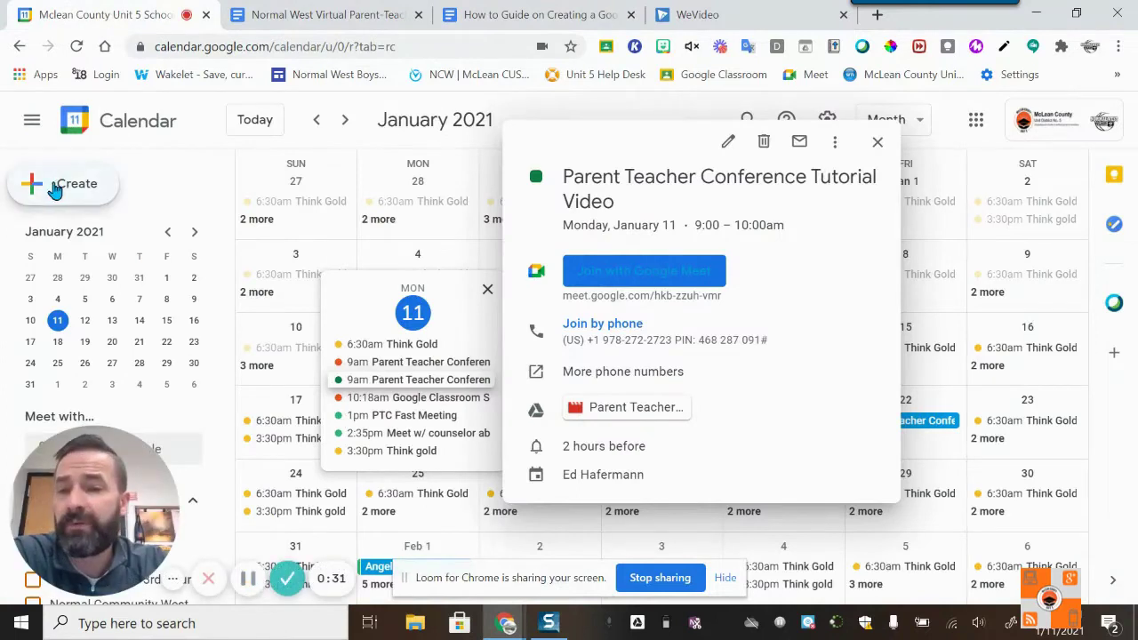
- Create a new event in the full editor titled with the teacher's surname plus 'Parent-Teacher Conferences'
{"action": "left_click", "coordinate": [53, 187]}
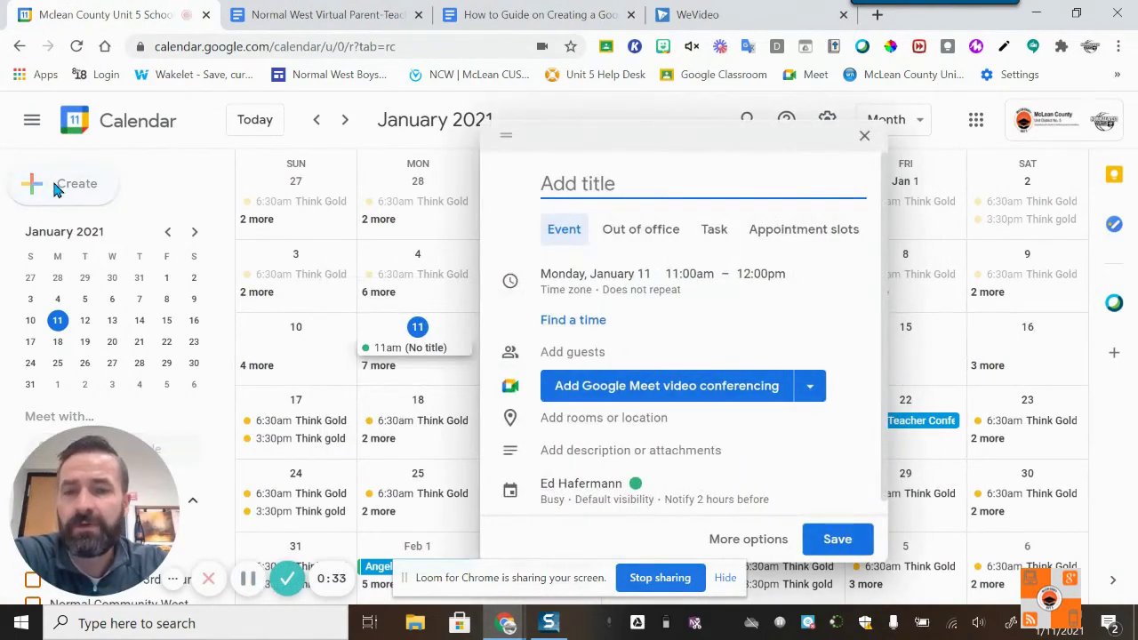
{"action": "left_click", "coordinate": [722, 540]}
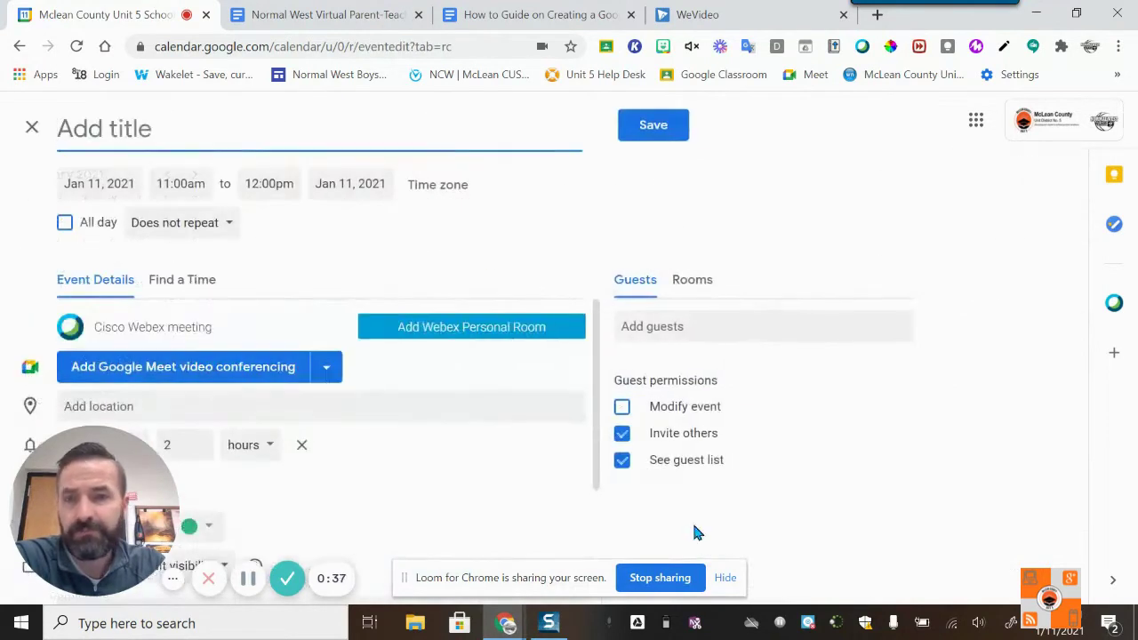
{"action": "type", "text": "Haferman"}
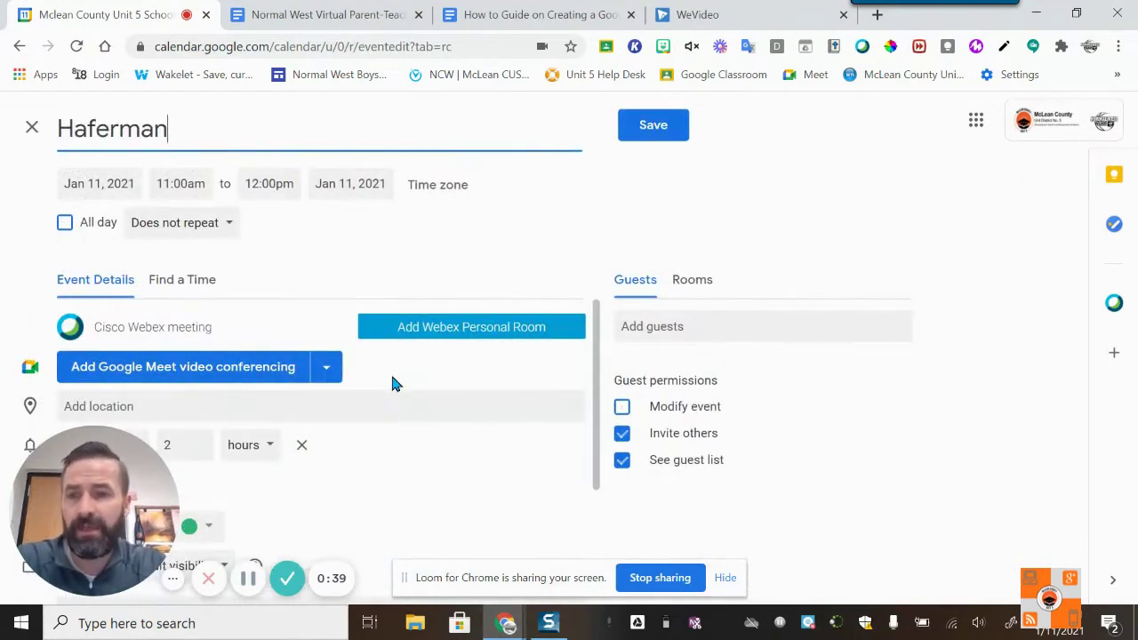
{"action": "type", "text": "n's Paren"}
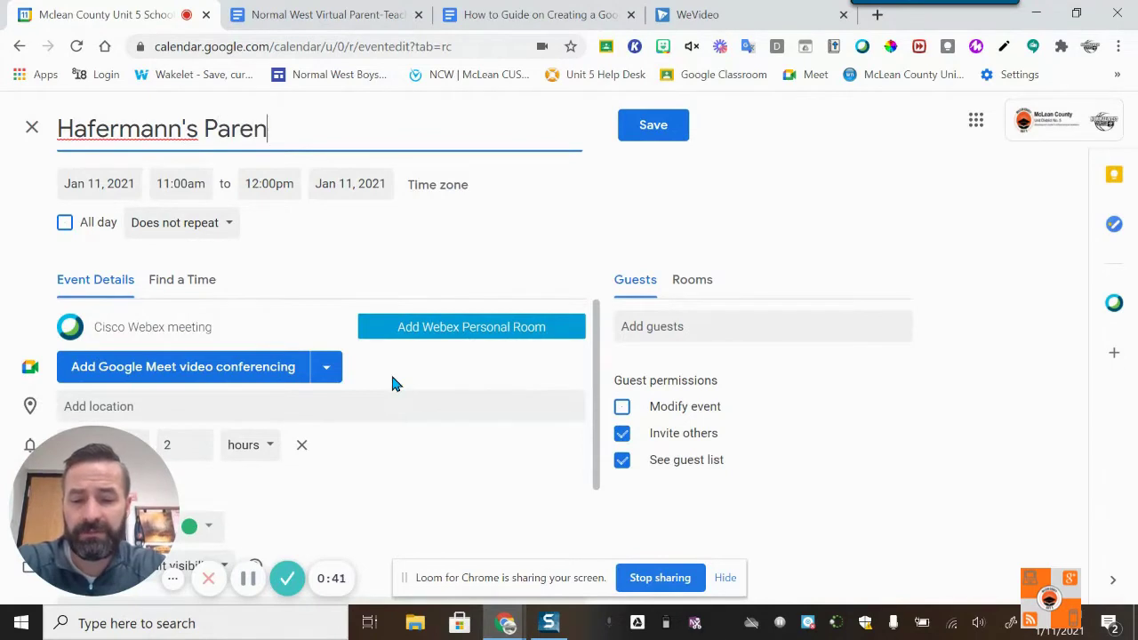
{"action": "type", "text": "t-Tea"}
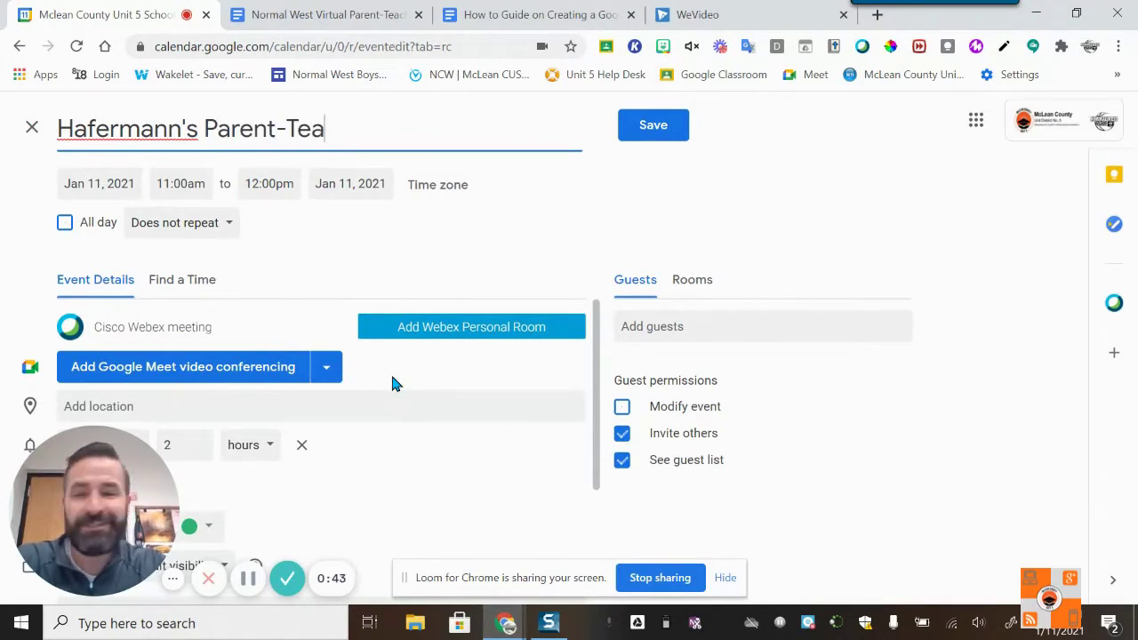
{"action": "type", "text": "cher Conferences"}
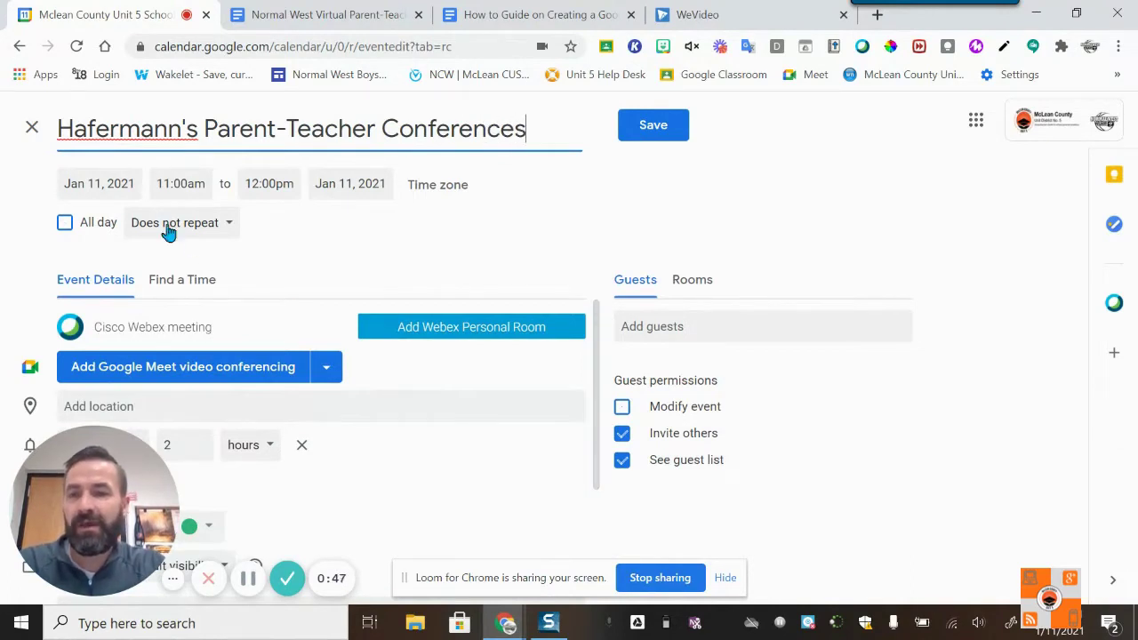
{"action": "left_click", "coordinate": [98, 184]}
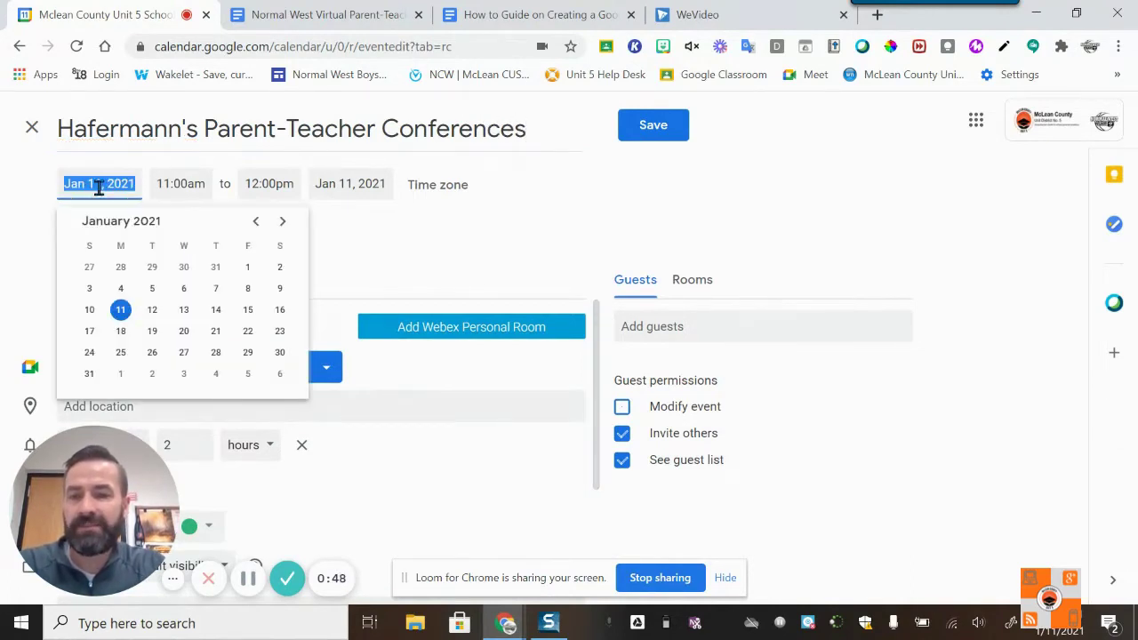
- Schedule the event for January 22, 2021 as an all-day event
{"action": "left_click", "coordinate": [247, 331]}
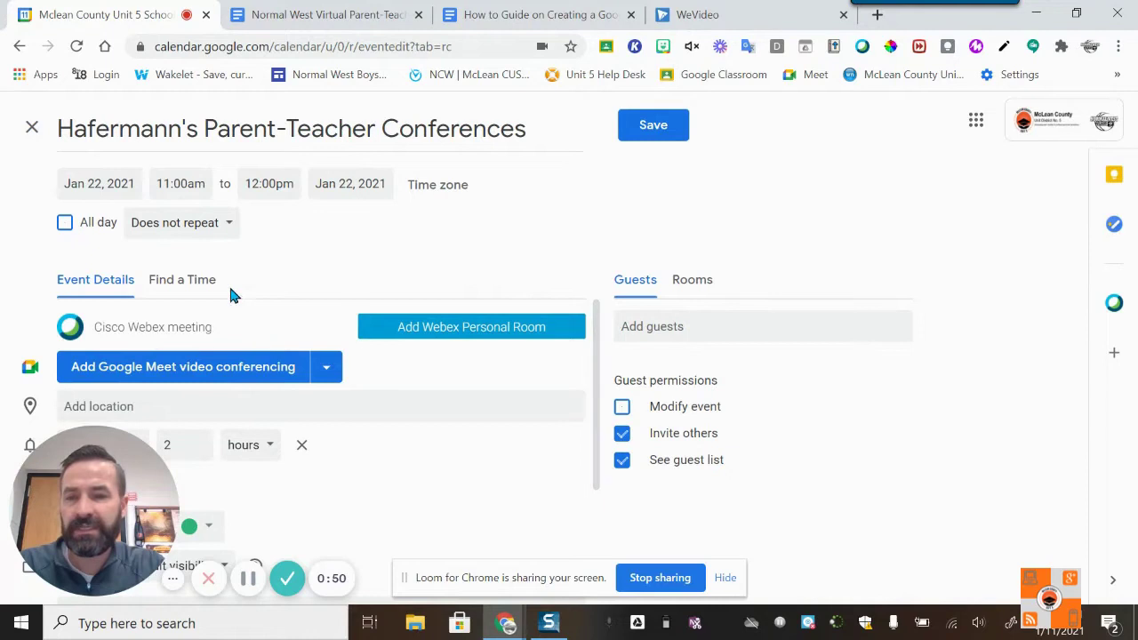
{"action": "left_click", "coordinate": [64, 223]}
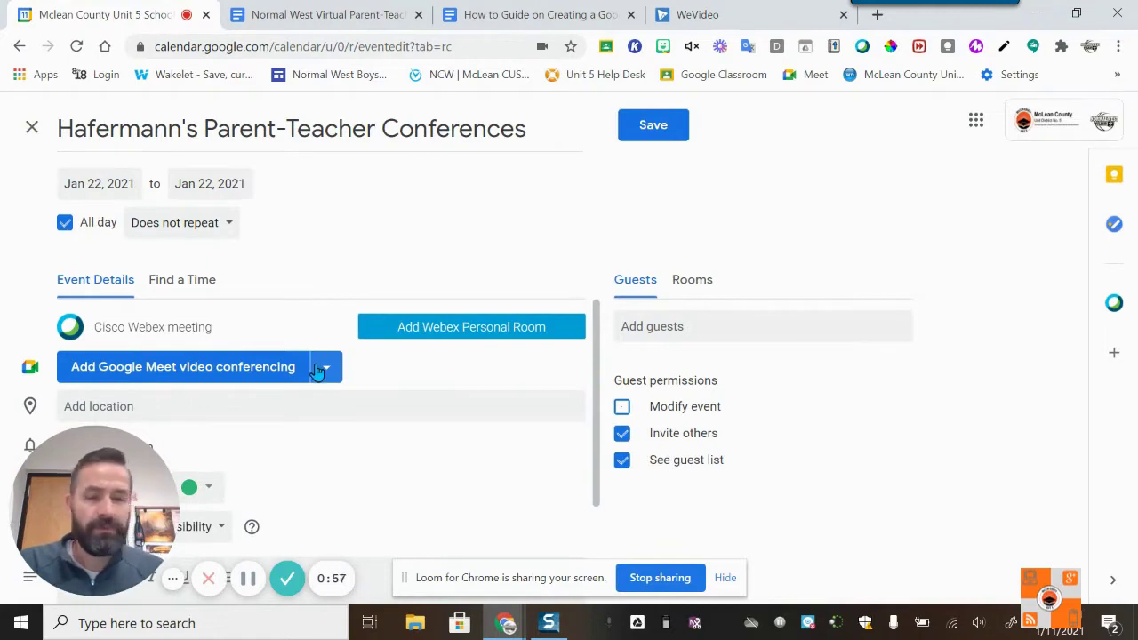
- Add Google Meet conferencing to the event and save its settings with Quick access unchecked
{"action": "left_click", "coordinate": [240, 370]}
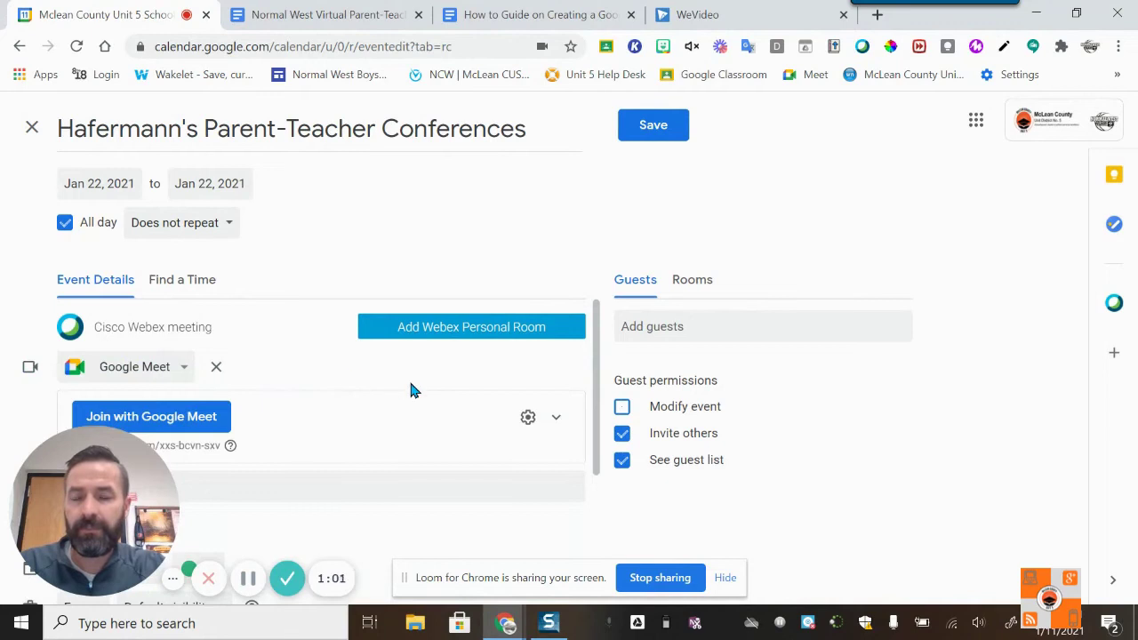
{"action": "scroll", "coordinate": [409, 389], "scroll_direction": "down", "scroll_amount": 2}
{"action": "scroll", "coordinate": [409, 389], "scroll_direction": "up", "scroll_amount": 1}
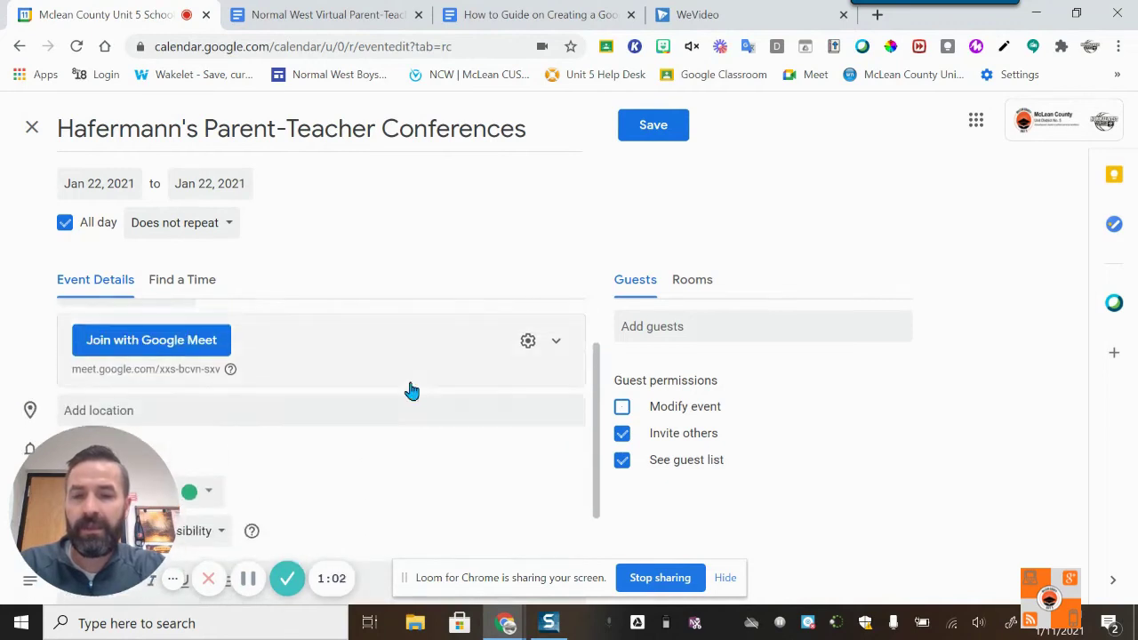
{"action": "left_click", "coordinate": [528, 341]}
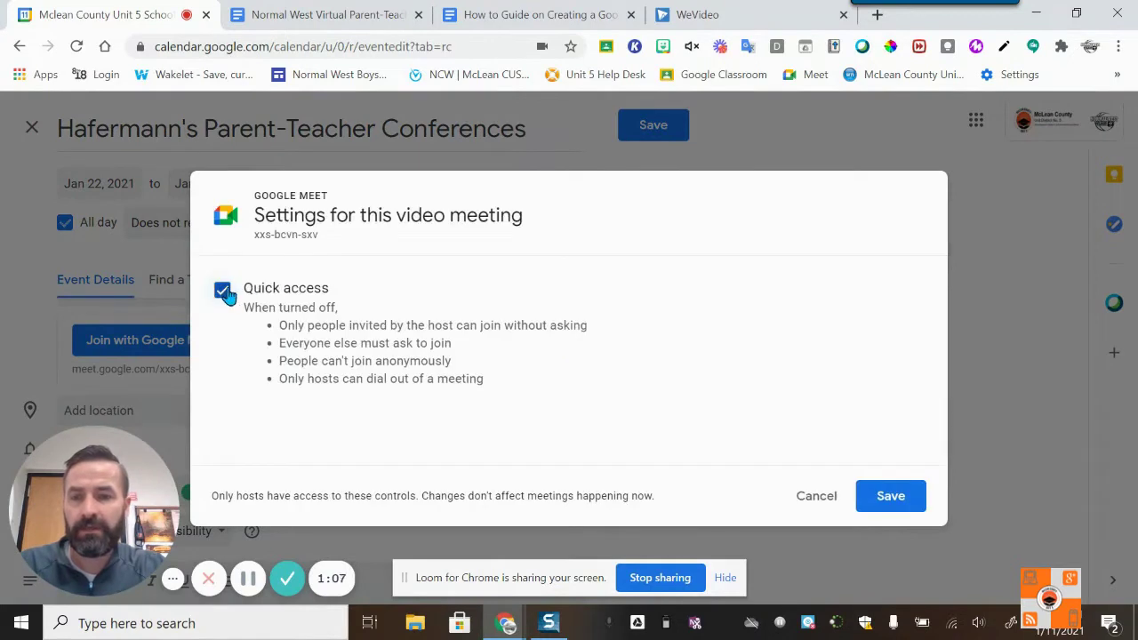
{"action": "left_click", "coordinate": [223, 290]}
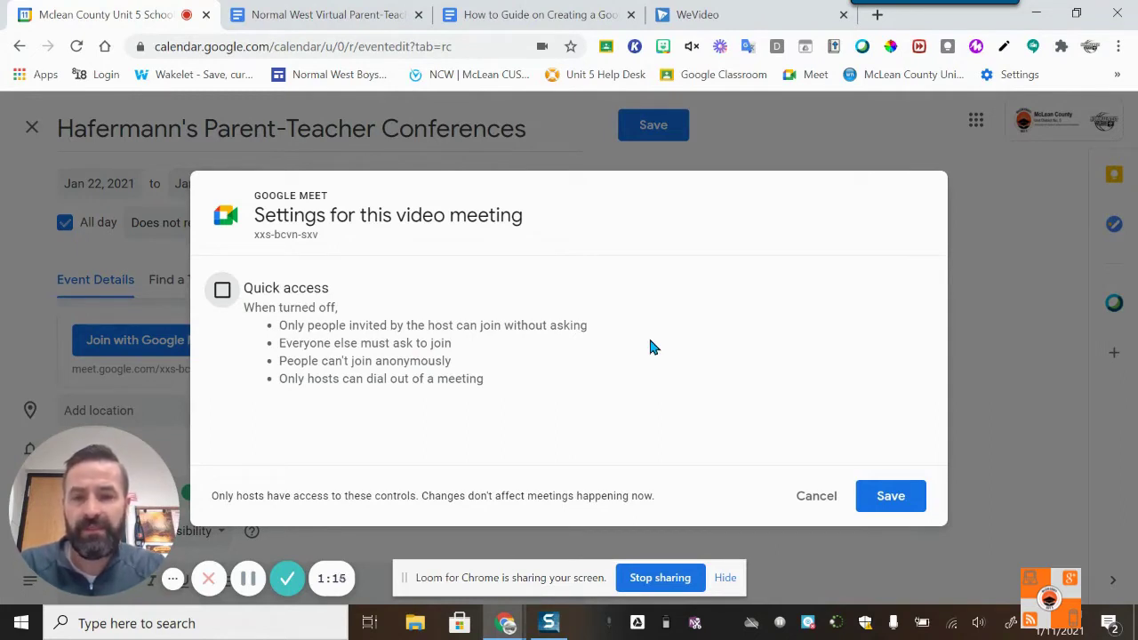
{"action": "left_click", "coordinate": [890, 496]}
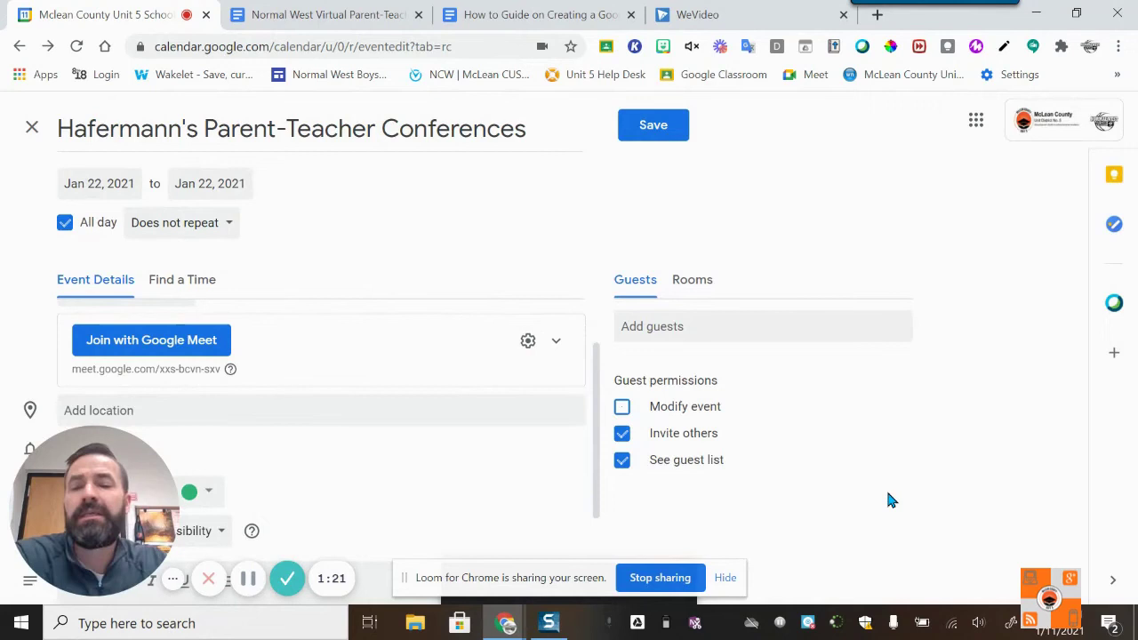
- Copy the link address of the event's Meet meeting from its conferencing details
{"action": "left_click", "coordinate": [556, 346]}
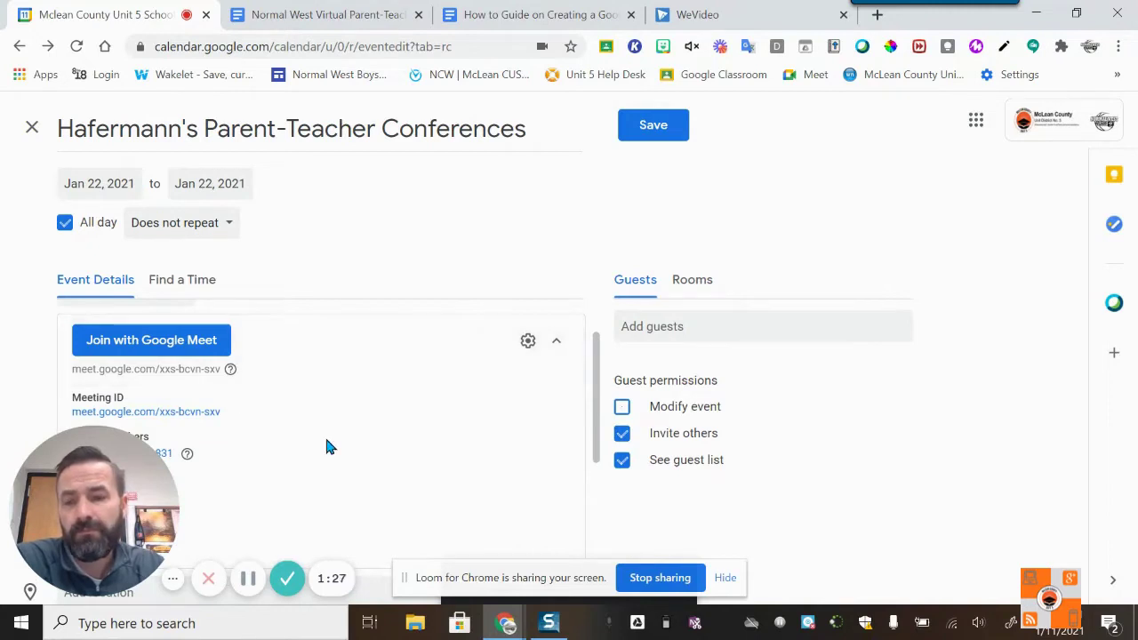
{"action": "left_click", "coordinate": [31, 449]}
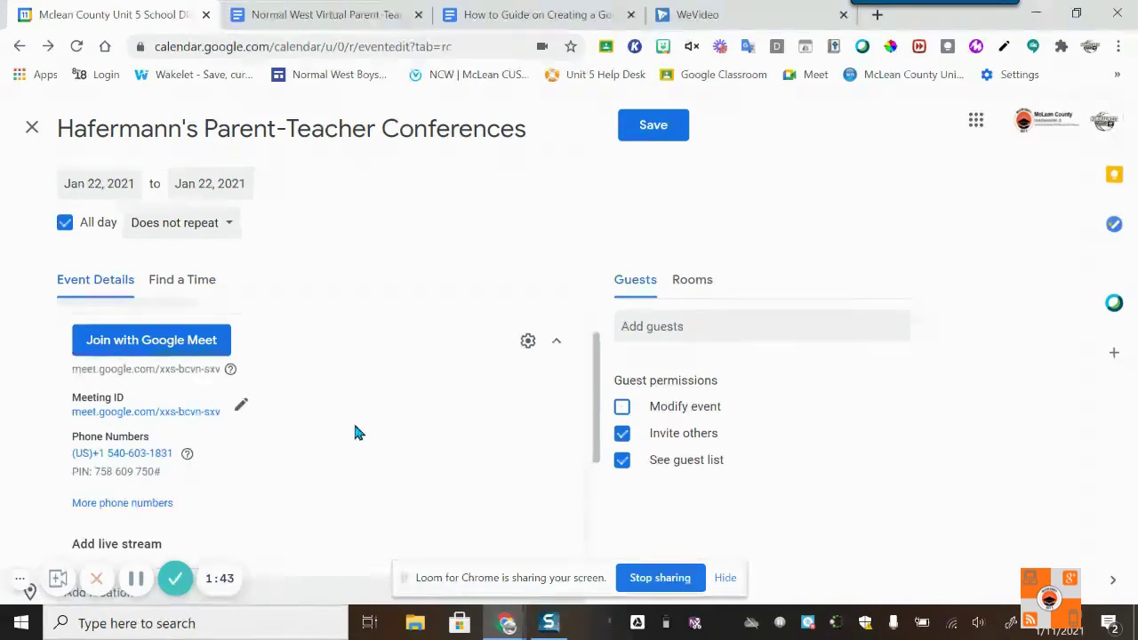
{"action": "right_click", "coordinate": [163, 421]}
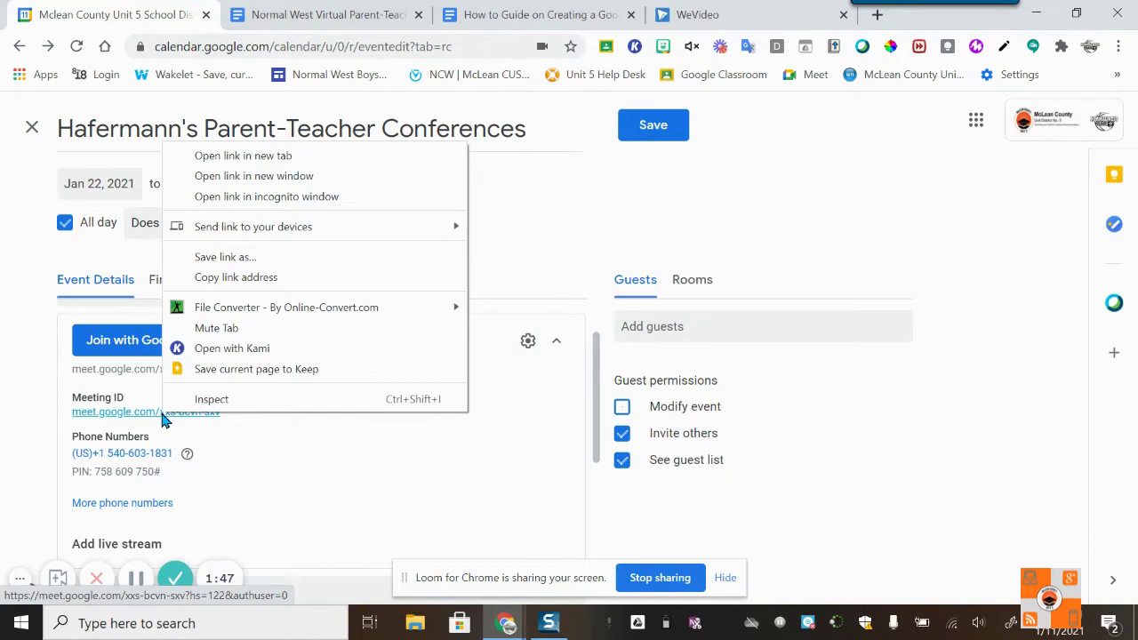
{"action": "left_click", "coordinate": [249, 278]}
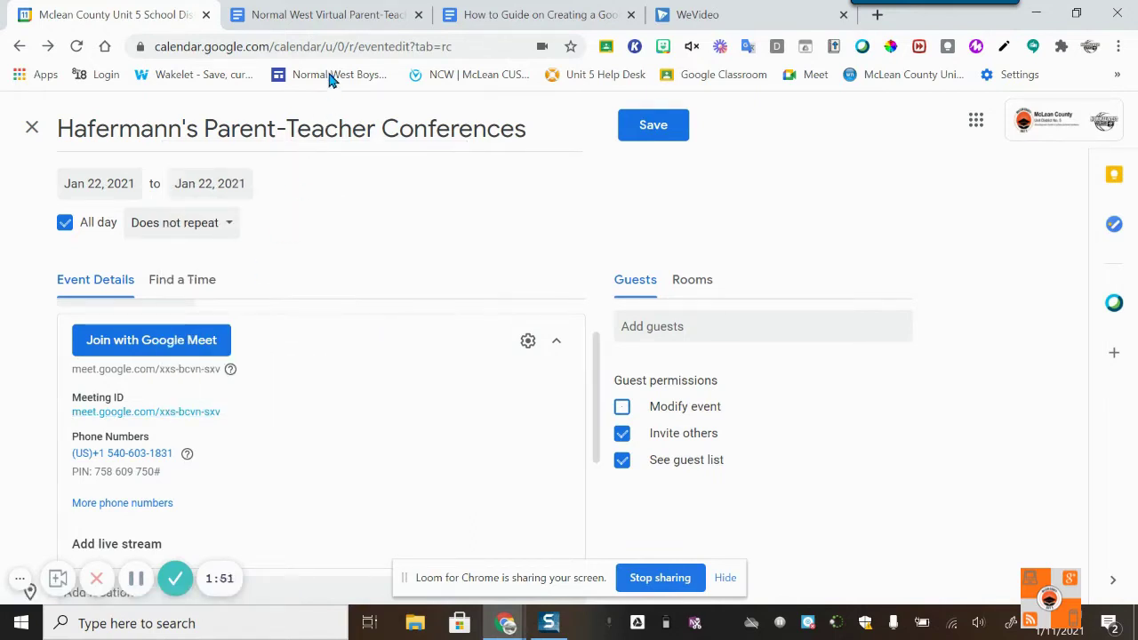
- Hyperlink the teacher's link text in the Docs conference table to the copied Meet address
{"action": "left_click", "coordinate": [289, 15]}
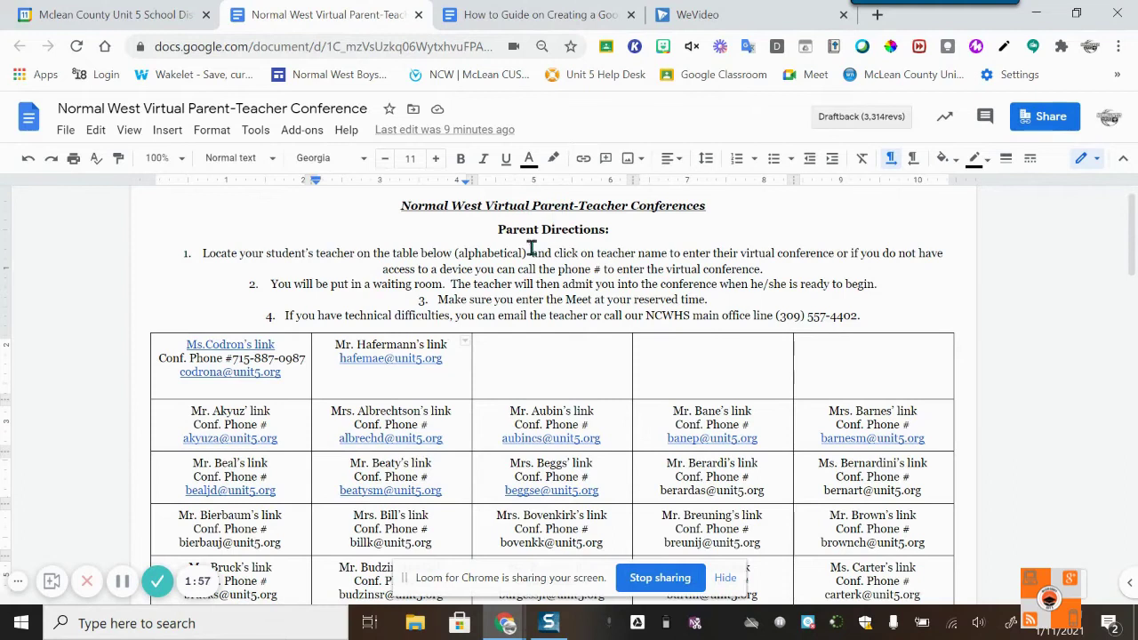
{"action": "left_click", "coordinate": [445, 345]}
{"action": "left_click_drag", "start_coordinate": [451, 346], "coordinate": [340, 348]}
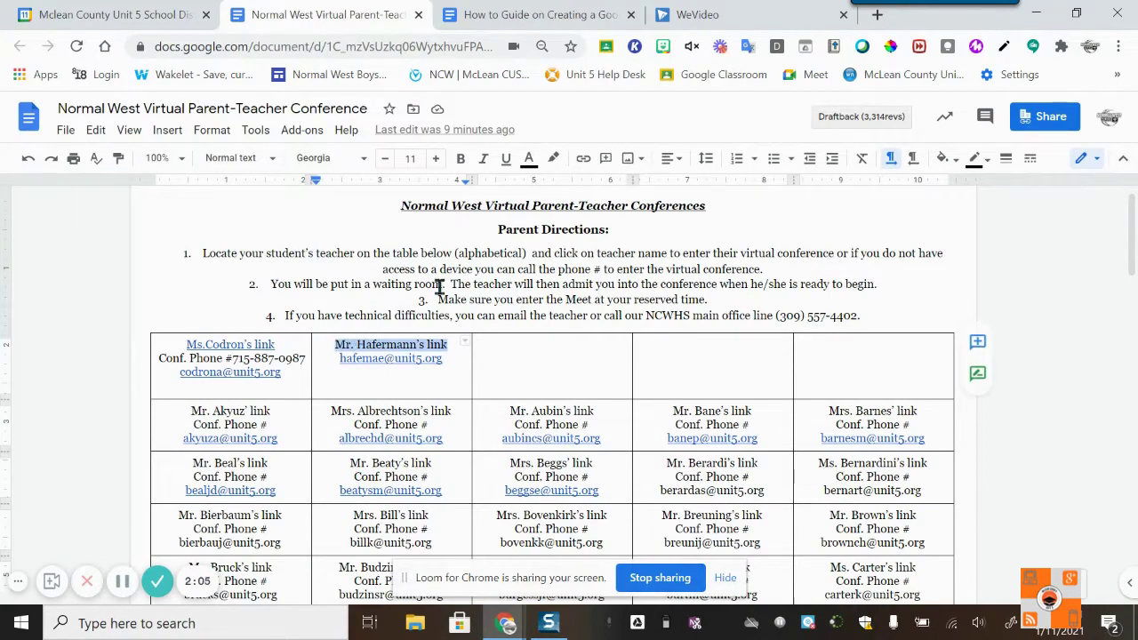
{"action": "left_click", "coordinate": [582, 160]}
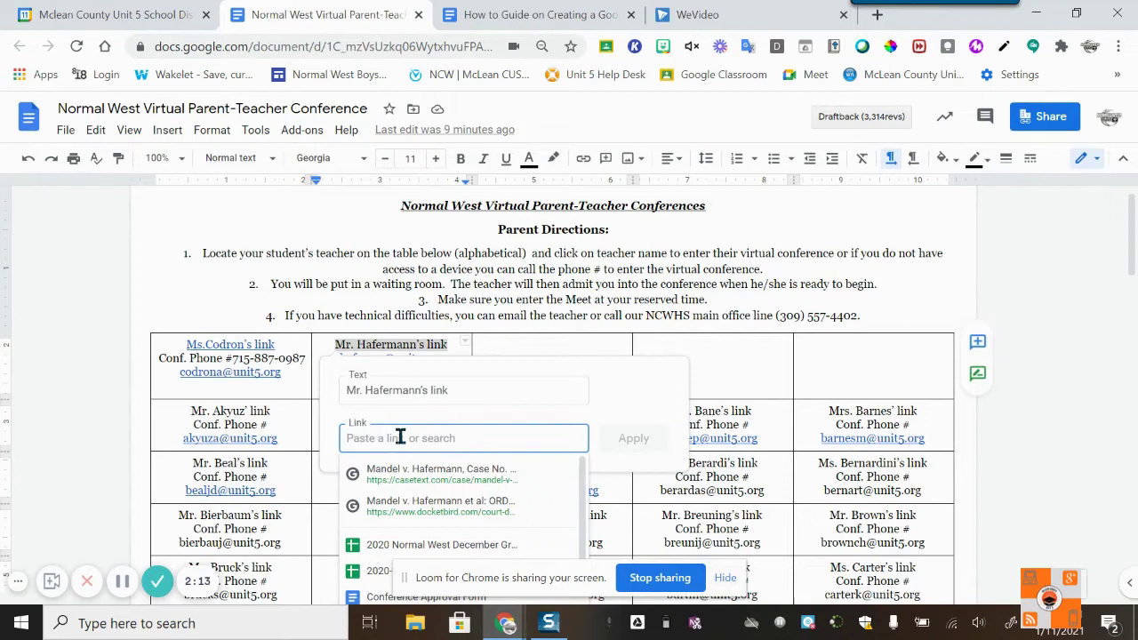
{"action": "key", "text": "ctrl+v"}
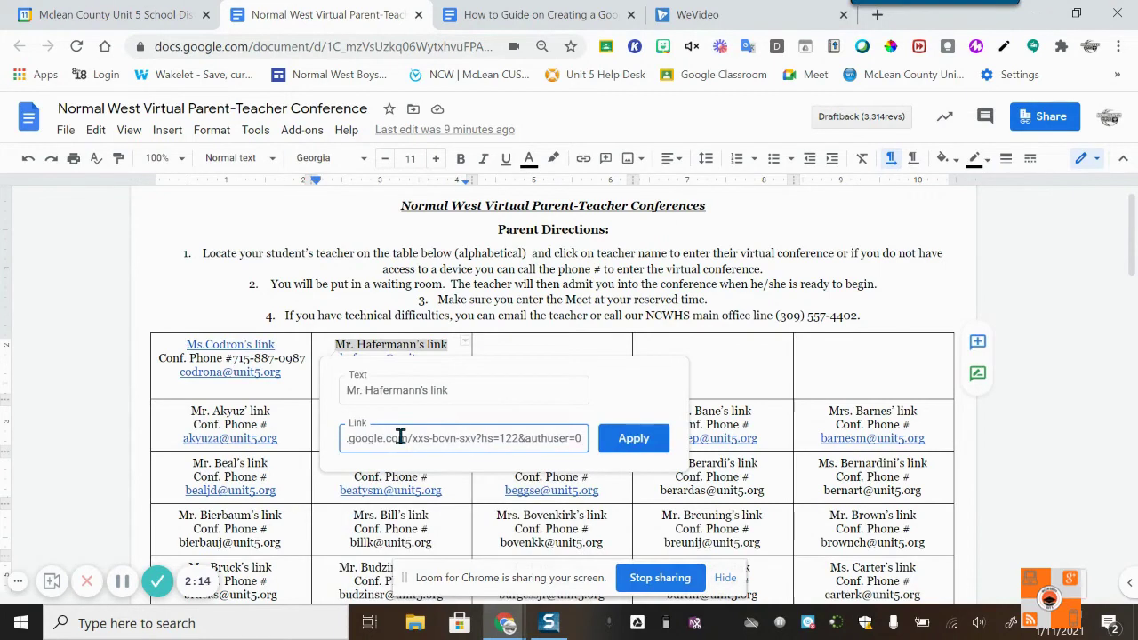
{"action": "left_click", "coordinate": [624, 437]}
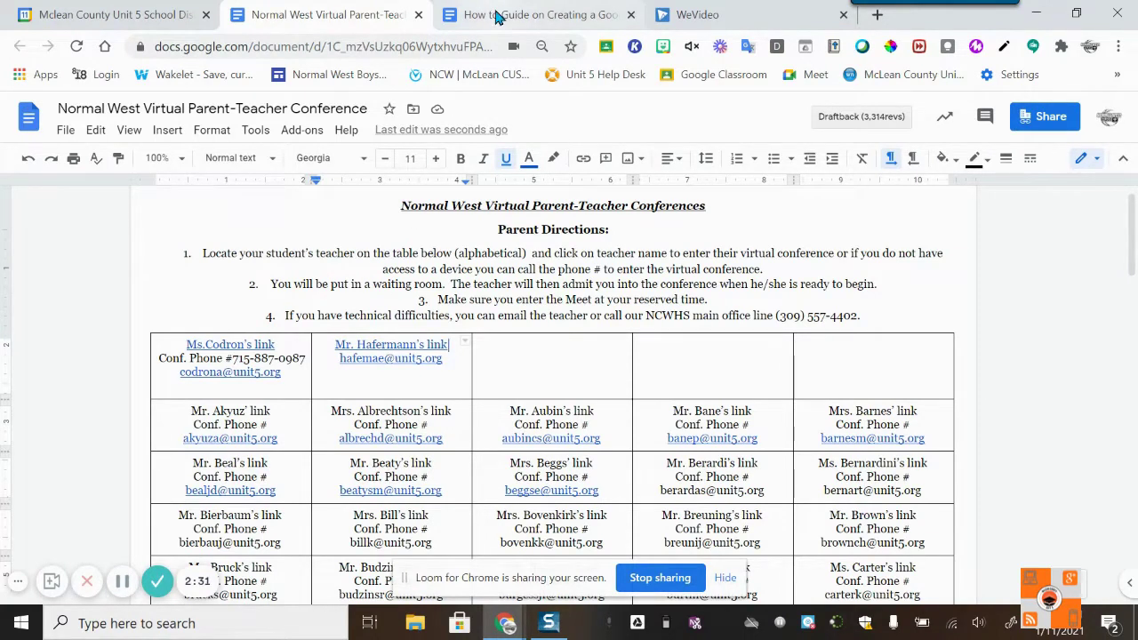
- Copy the event's dial-in phone number and PIN, then go back to the conference document
{"action": "left_click", "coordinate": [151, 16]}
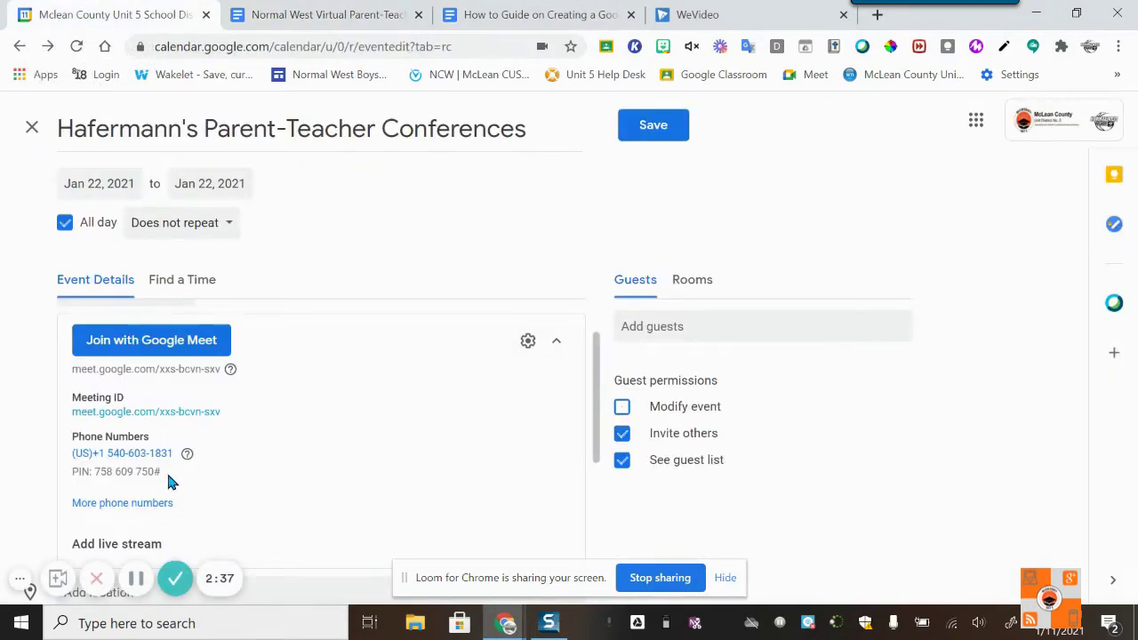
{"action": "left_click_drag", "start_coordinate": [161, 472], "coordinate": [94, 461]}
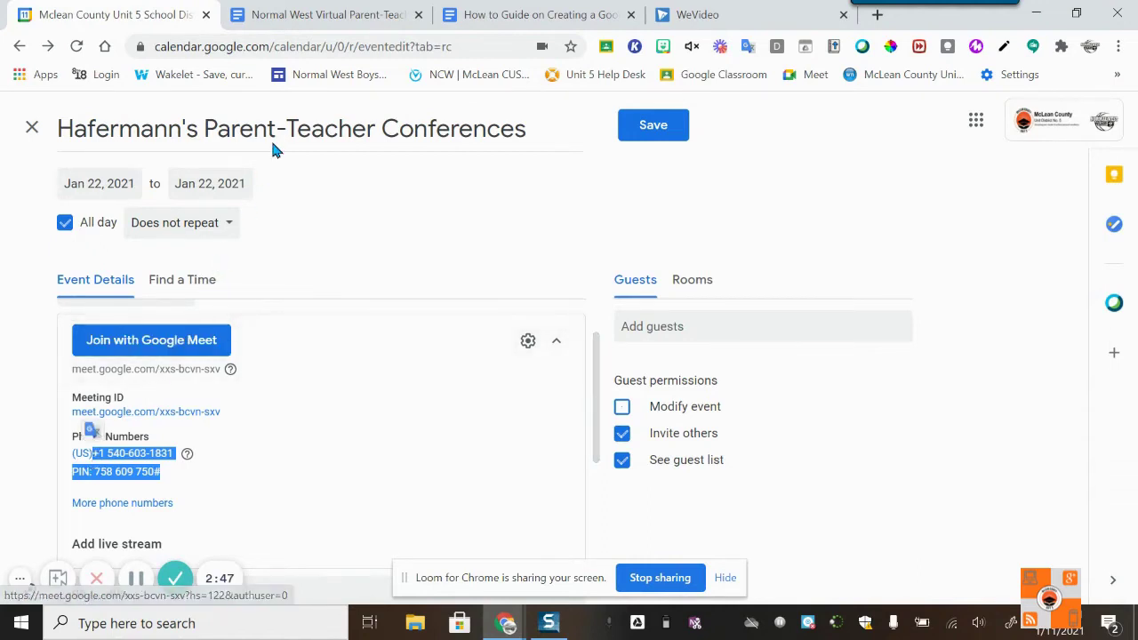
{"action": "left_click", "coordinate": [334, 16]}
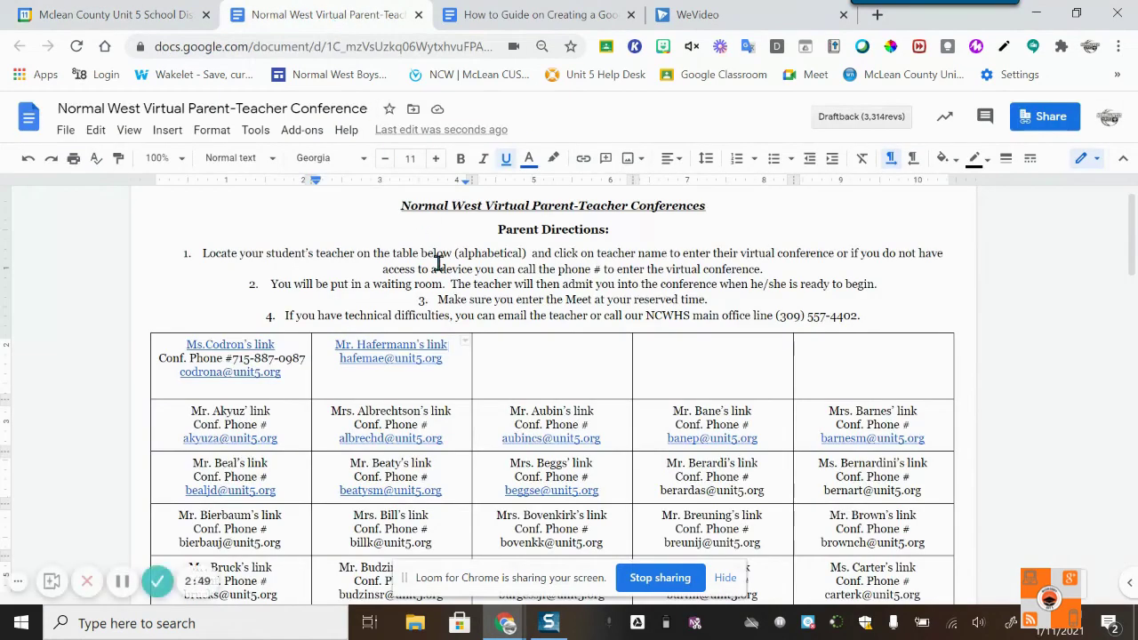
- Paste the dial-in number and PIN on a new line under the teacher's link, removing the blank line
{"action": "left_click", "coordinate": [460, 349]}
{"action": "key", "text": "Return"}
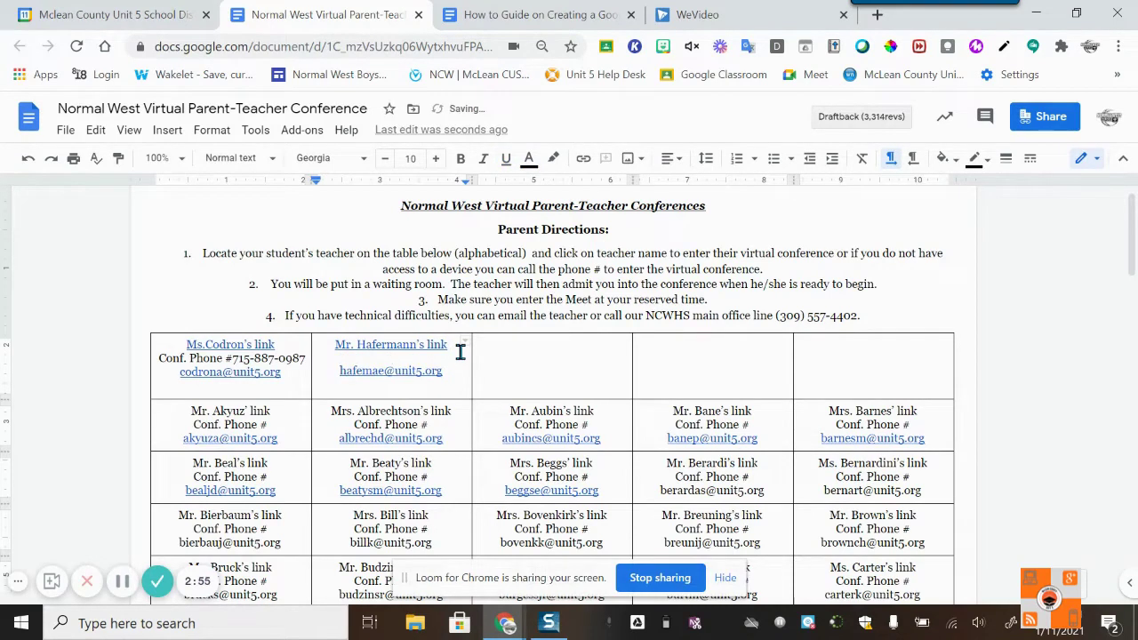
{"action": "key", "text": "ctrl+v"}
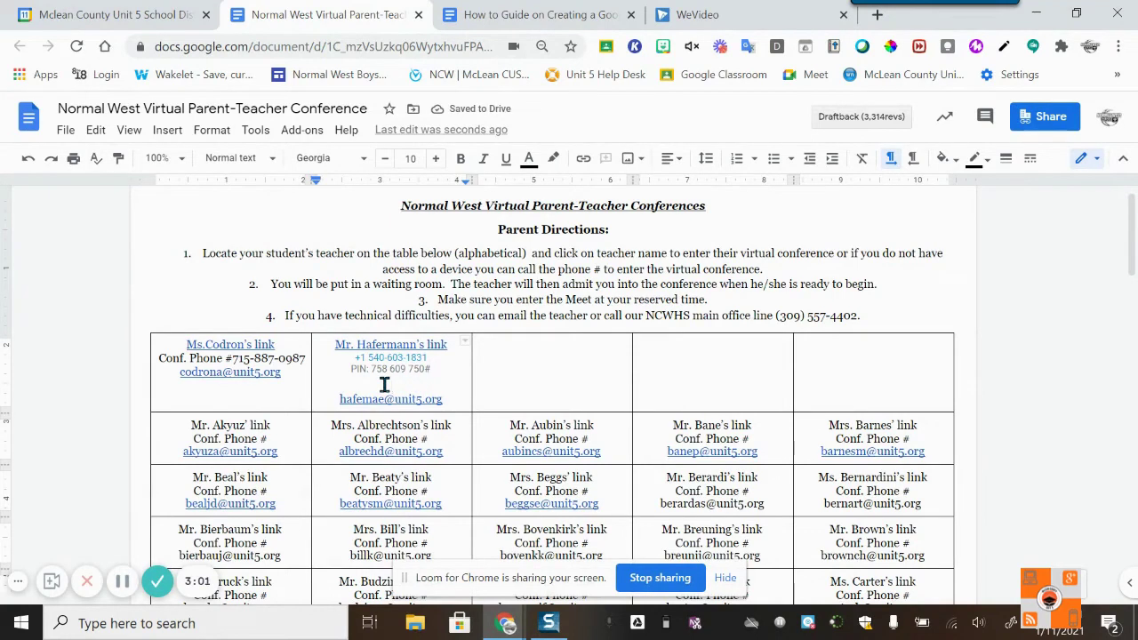
{"action": "left_click", "coordinate": [369, 386]}
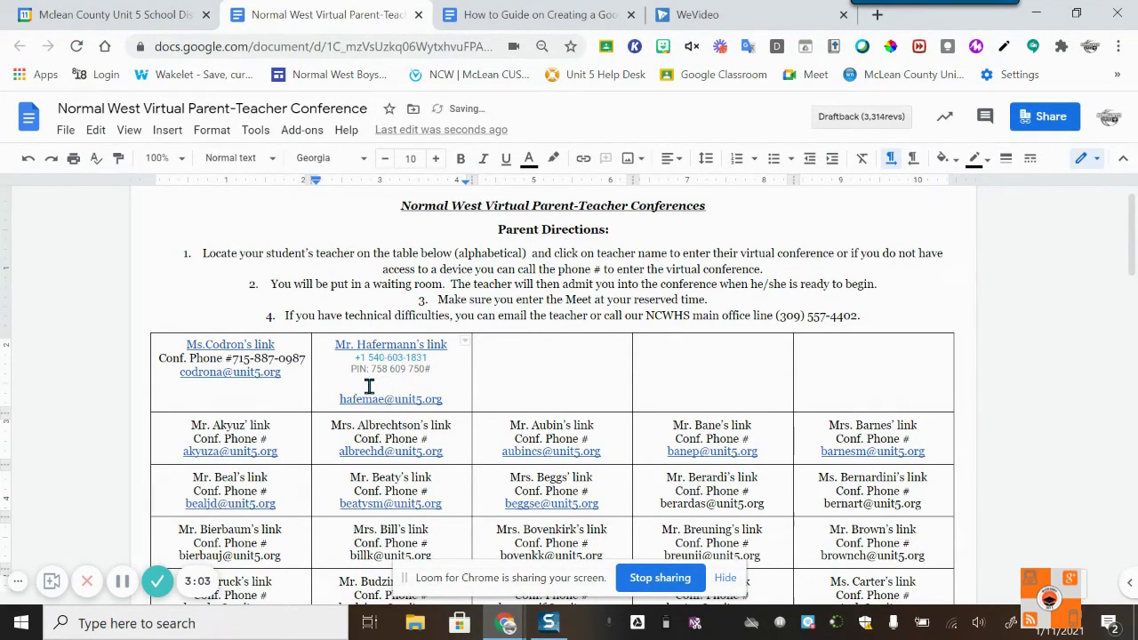
{"action": "key", "text": "BackSpace"}
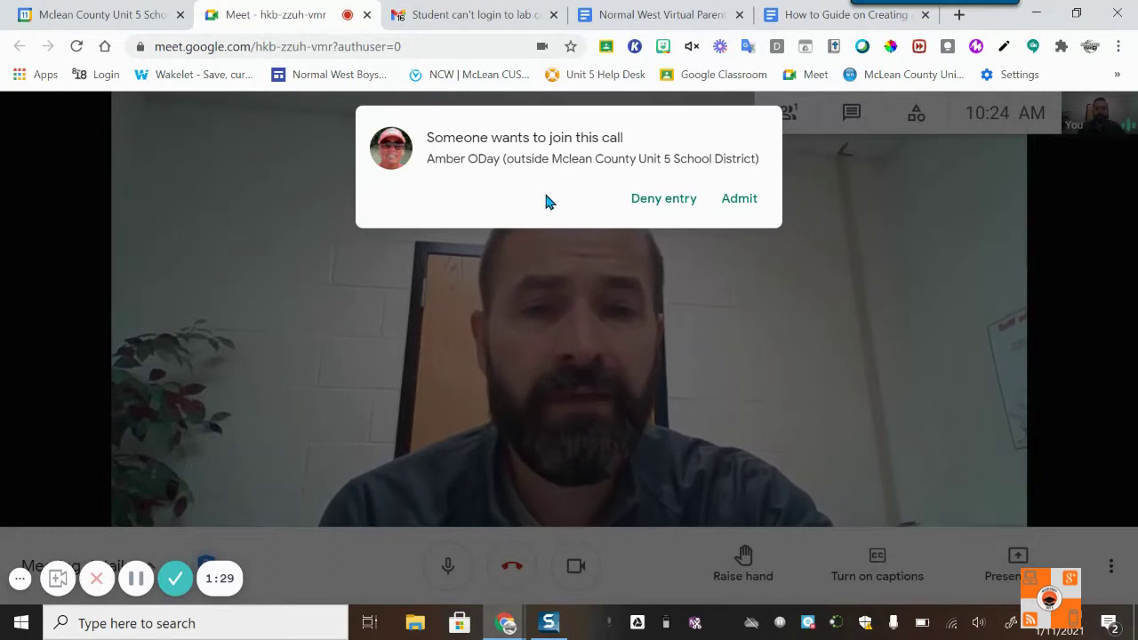
- Admit the video guest and the phone caller, then remove the video guest from the meeting
{"action": "left_click", "coordinate": [753, 206]}
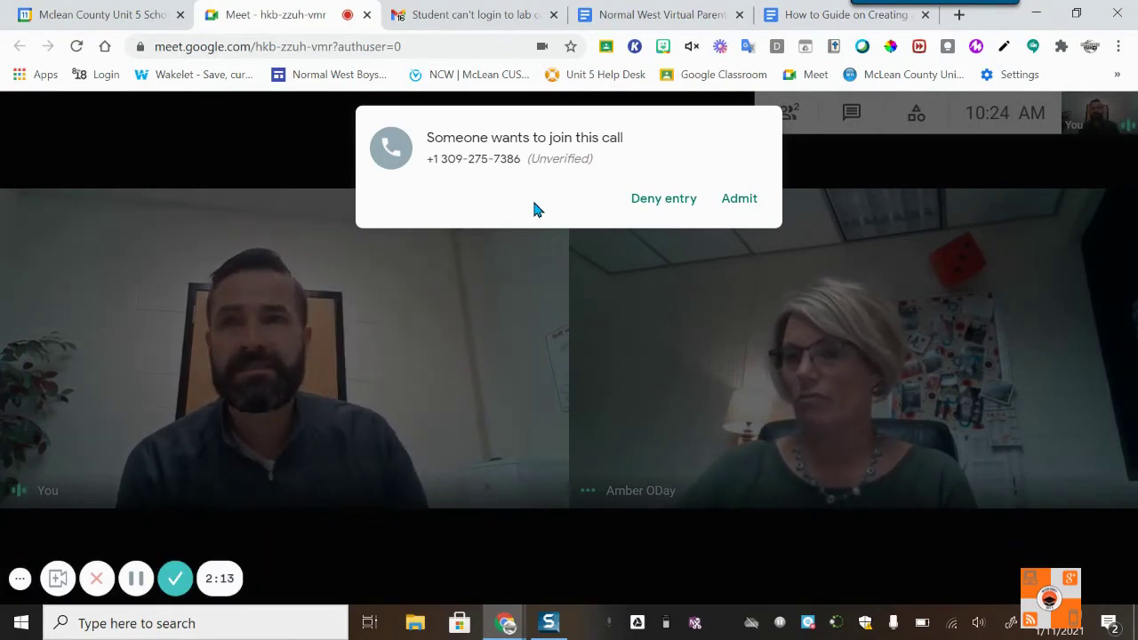
{"action": "left_click", "coordinate": [740, 201]}
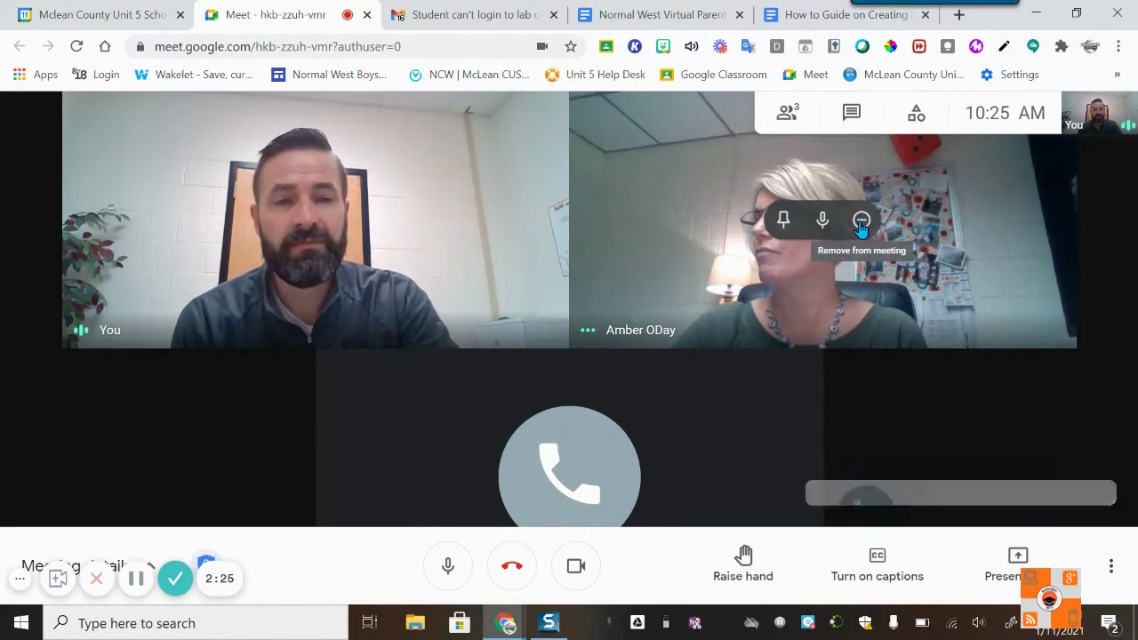
{"action": "left_click", "coordinate": [860, 223]}
{"action": "left_click", "coordinate": [699, 411]}
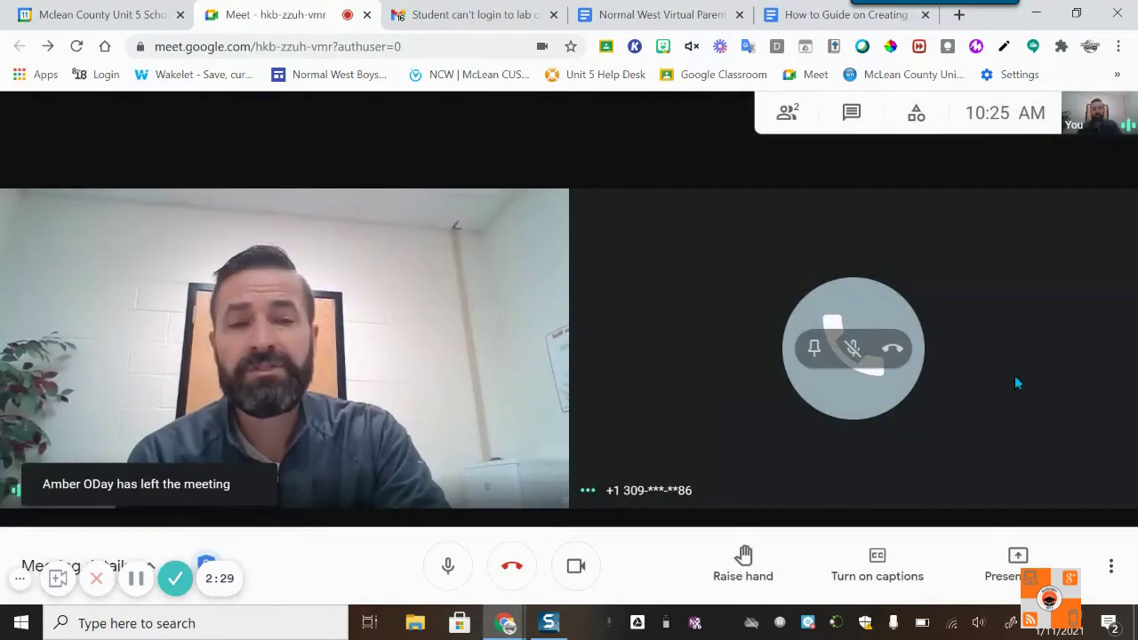